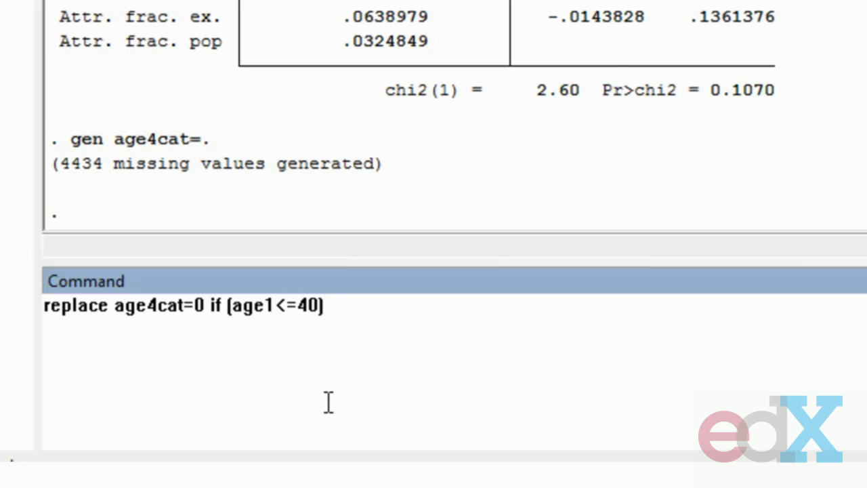
# Step: Run replace commands setting age4cat to 0 if (age1<=40) and to 1 if (age1 > 40 & age1 <=50)
pyautogui.press('Return')
pyautogui.write('rep')
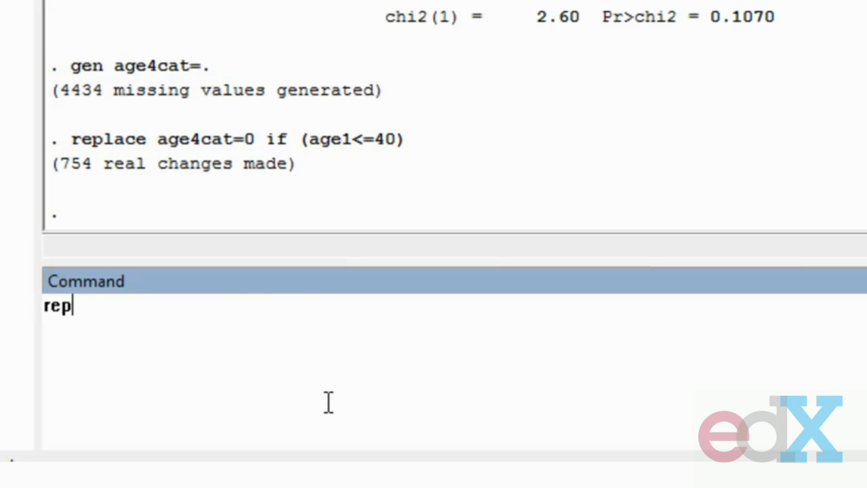
pyautogui.write('lace ag')
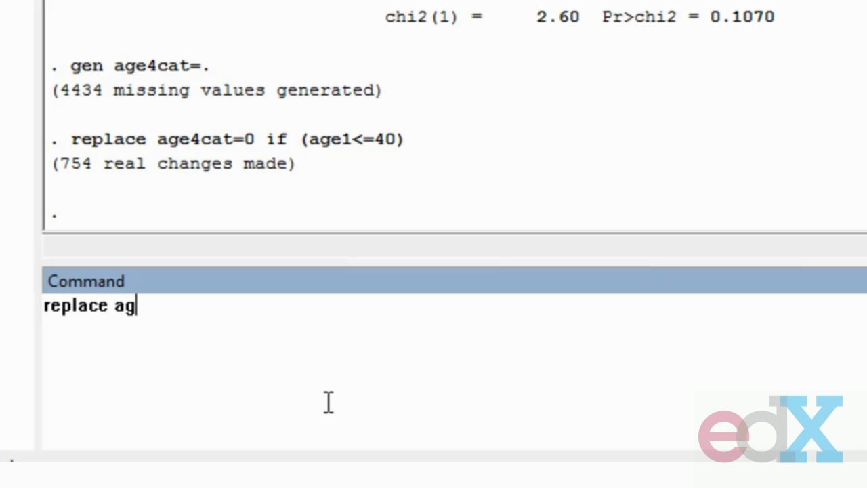
pyautogui.write('e4ca')
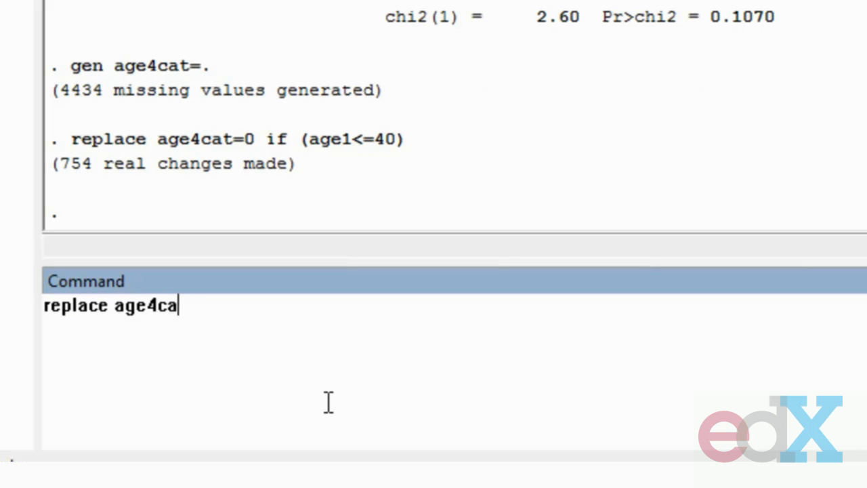
pyautogui.write('t=1 if (age')
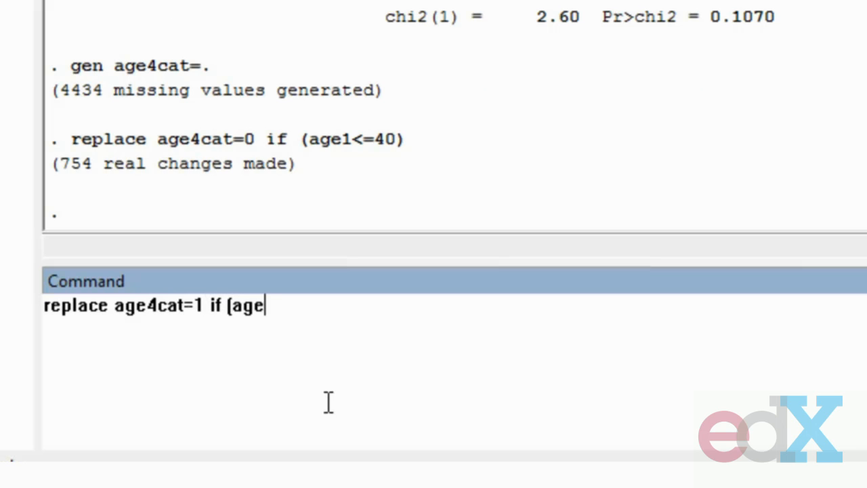
pyautogui.write('1 > 40 ')
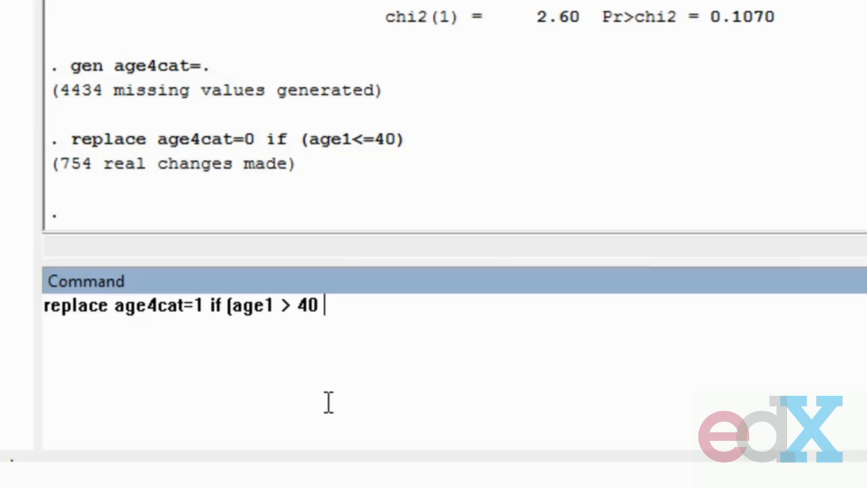
pyautogui.write('& age1')
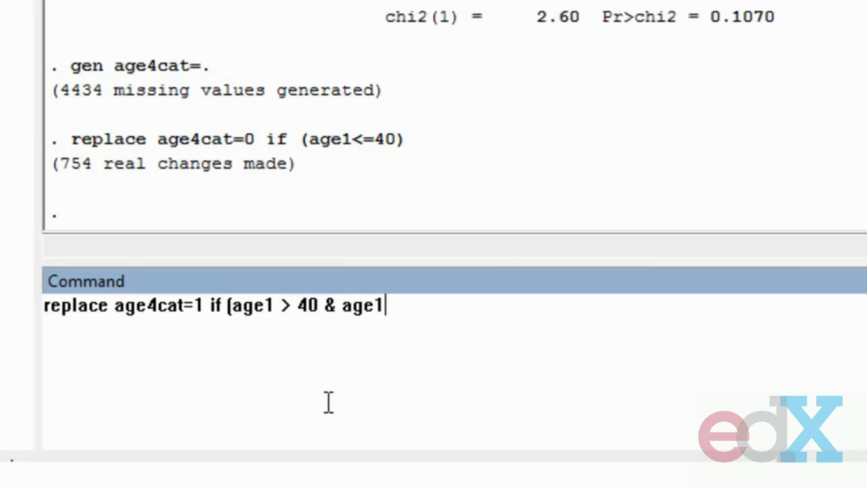
pyautogui.write(' <=50)')
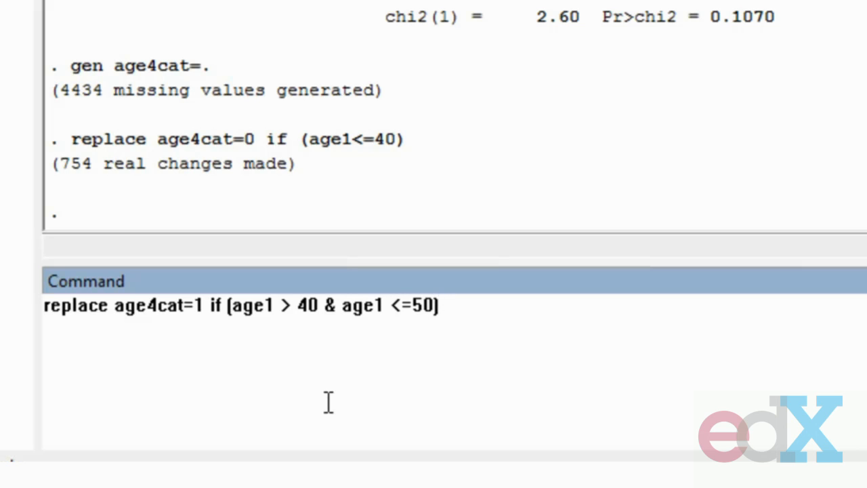
pyautogui.press('Return')
# Step: Set age4cat to 2 for ages above 50 up to 60 with replace age4cat=2 if (age1 > 50 & age1 <= 60)
pyautogui.write('repla')
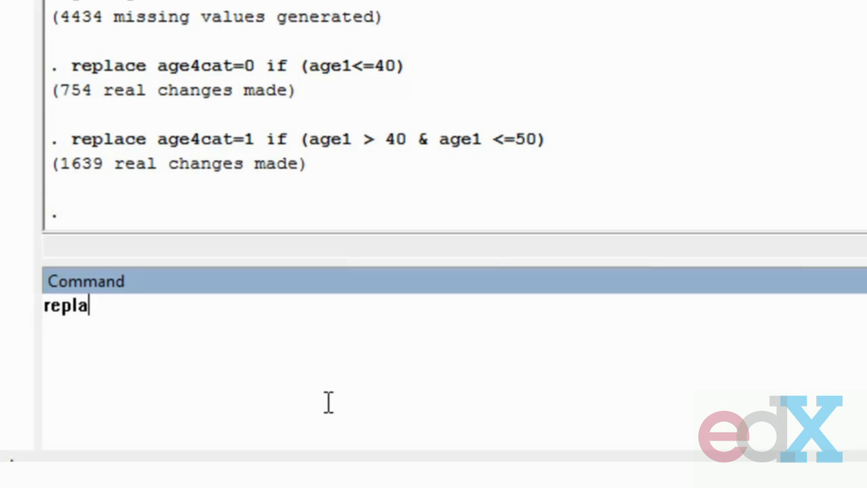
pyautogui.write('ce age4')
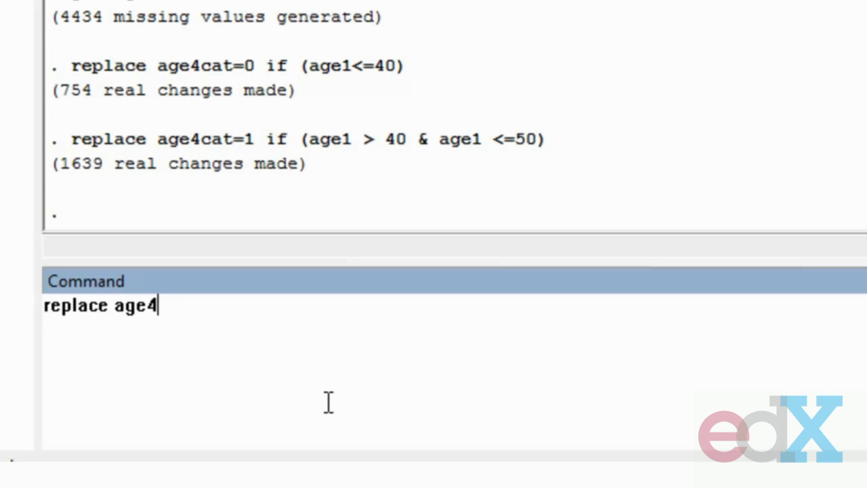
pyautogui.write('cat=2')
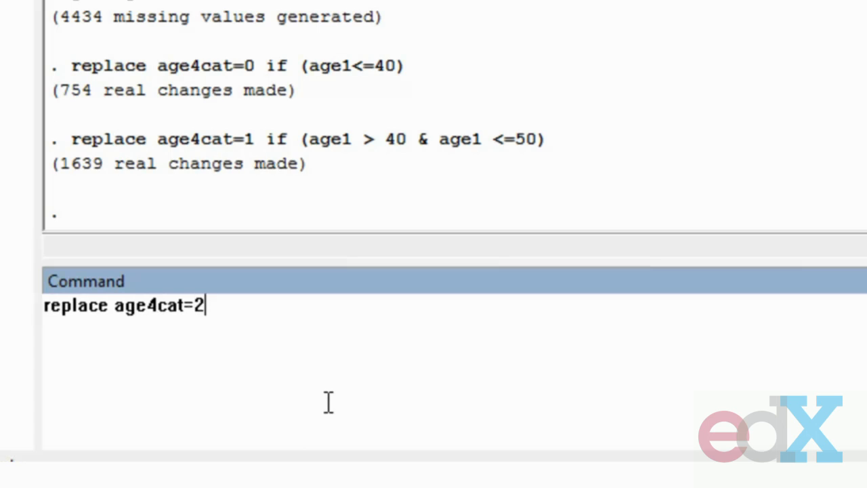
pyautogui.write(' if (')
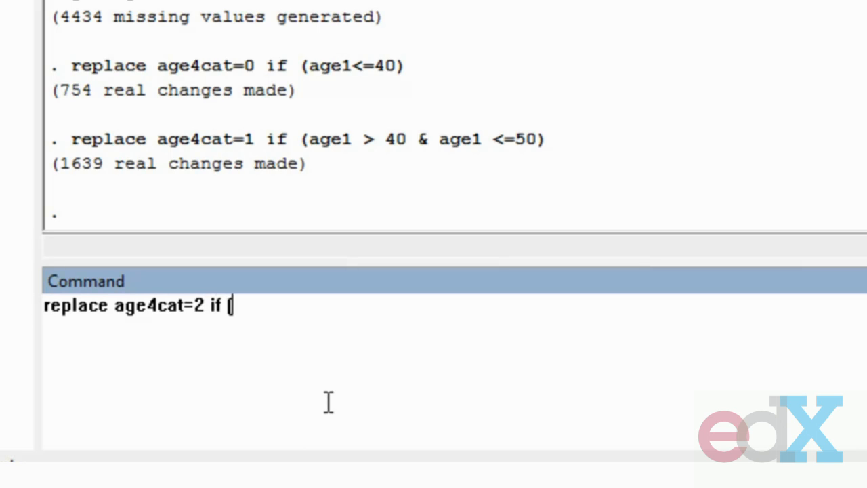
pyautogui.write('age1 > 50 &')
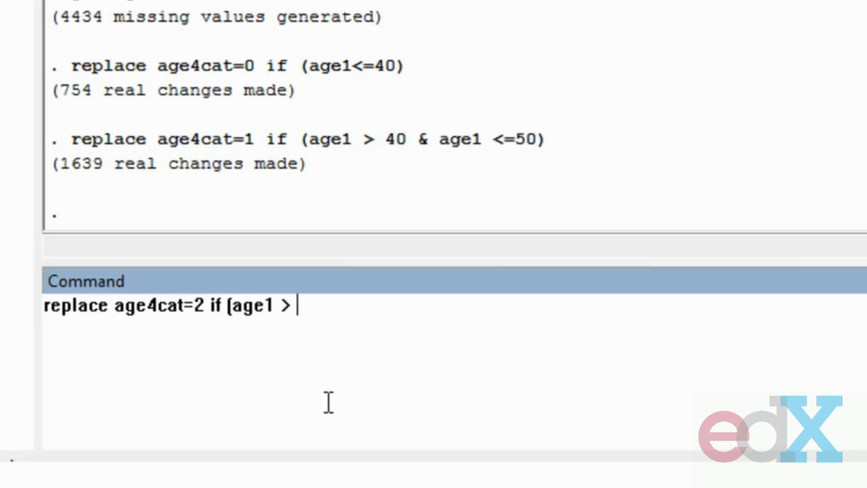
pyautogui.write(' ag')
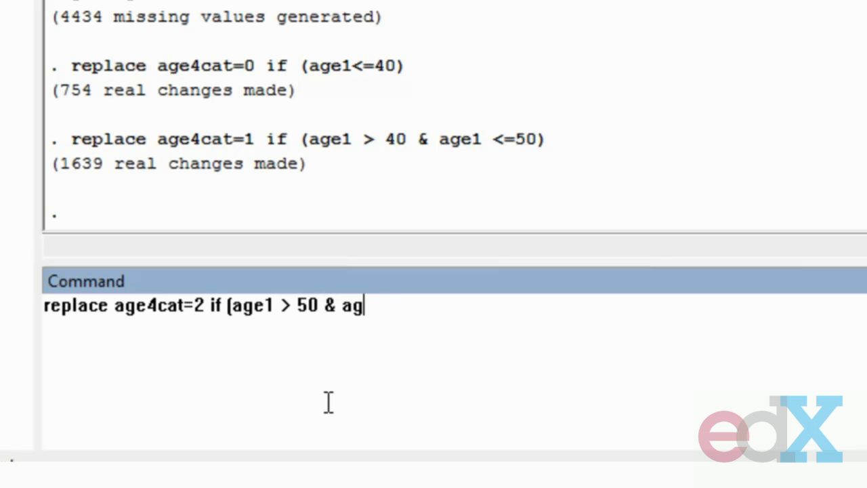
pyautogui.write('e1 <= 60)')
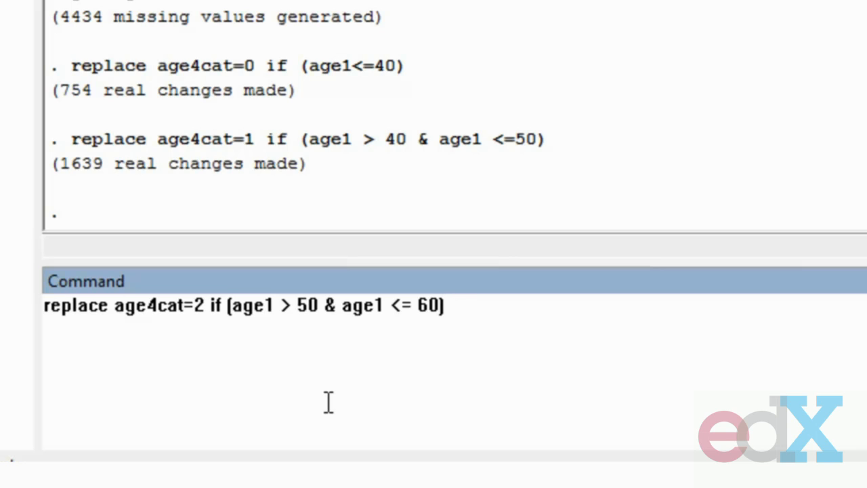
pyautogui.press('Return')
# Step: Set age4cat to 3 for non-missing ages above 60 with replace age4cat=3 if (age1 > 60 & age1 < .)
pyautogui.write('repl')
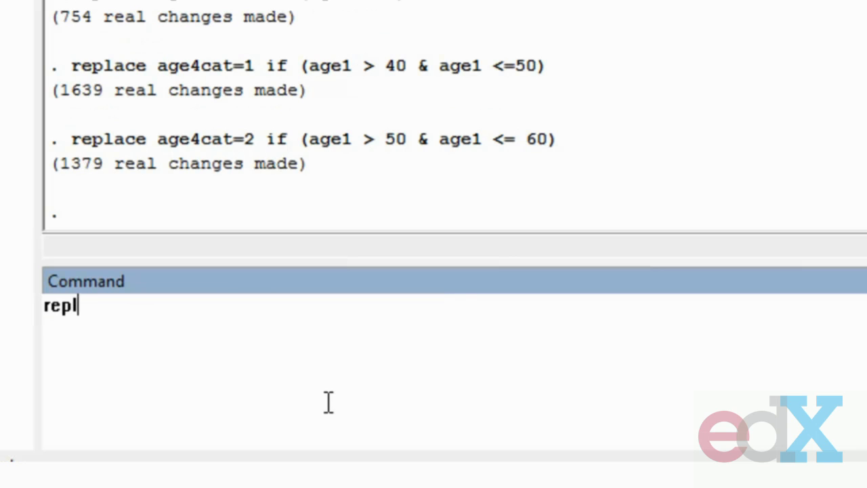
pyautogui.write('ace age4c')
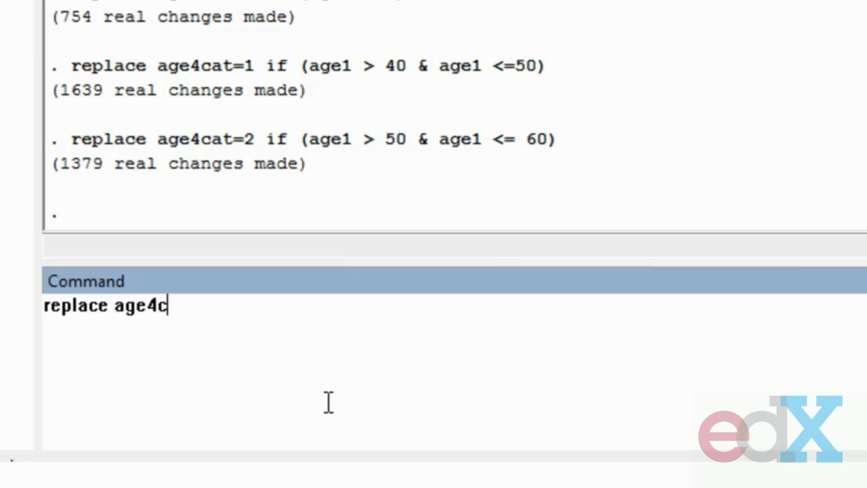
pyautogui.write('at=3 if (')
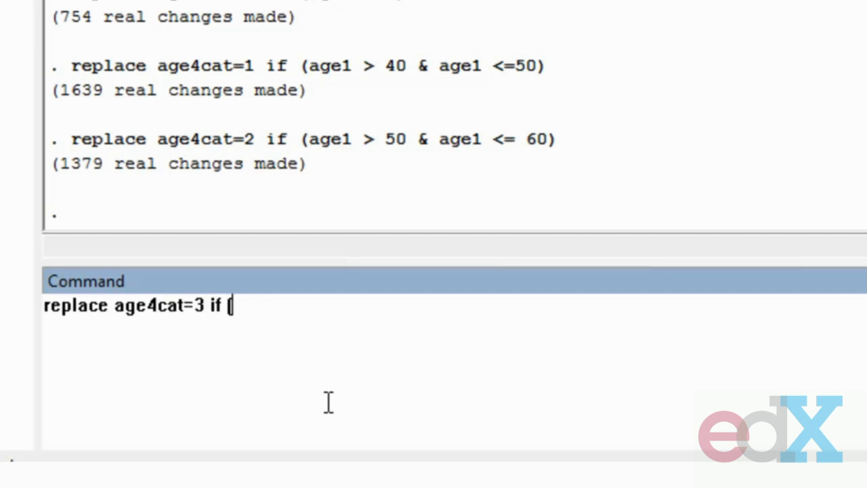
pyautogui.write('age1 > 60 ')
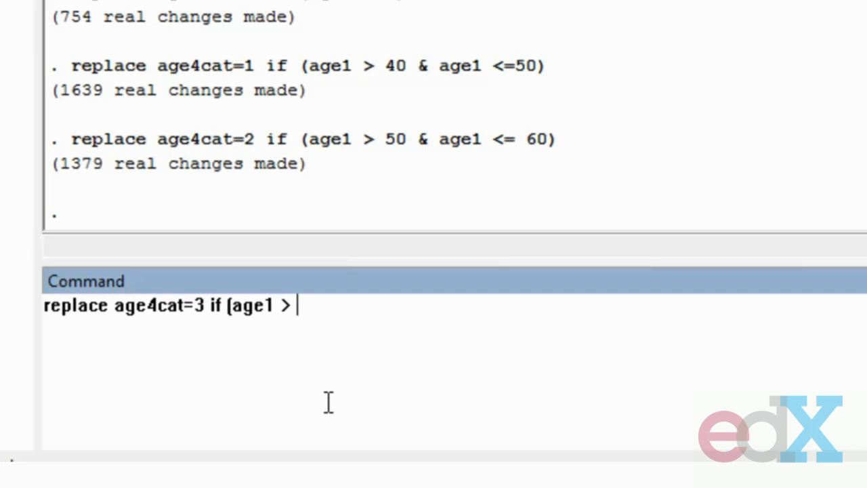
pyautogui.write('& age1 < .)')
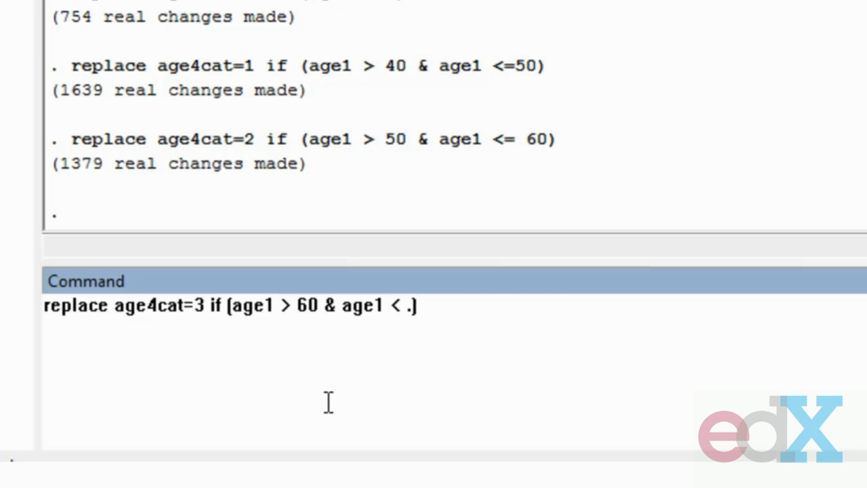
pyautogui.press('Return')
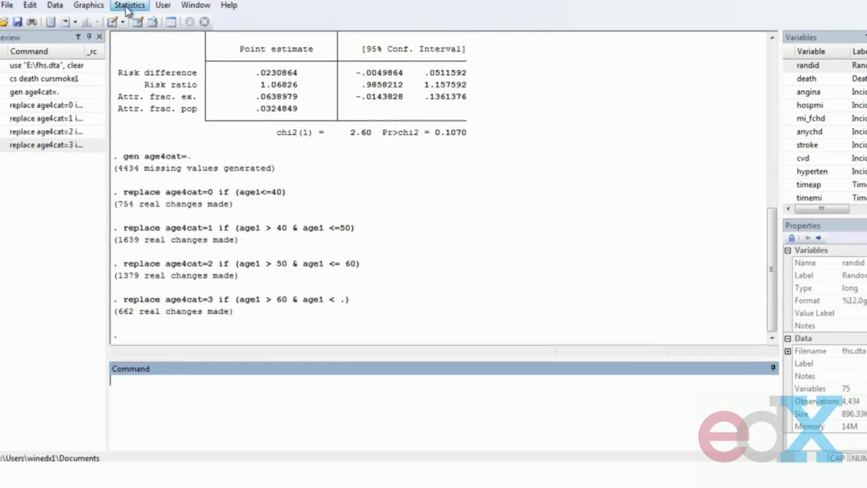
# Step: Open the cohort study risk-ratio dialog from the epidemiology tables
pyautogui.click(127, 7)
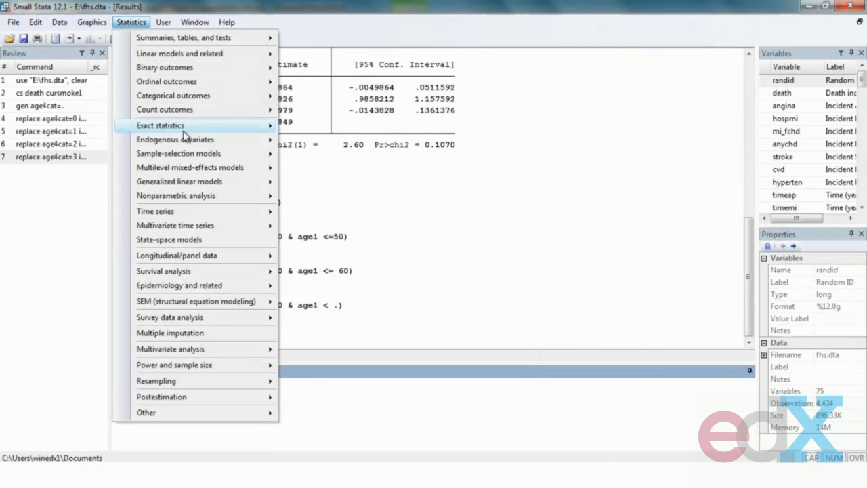
pyautogui.moveTo(238, 288)
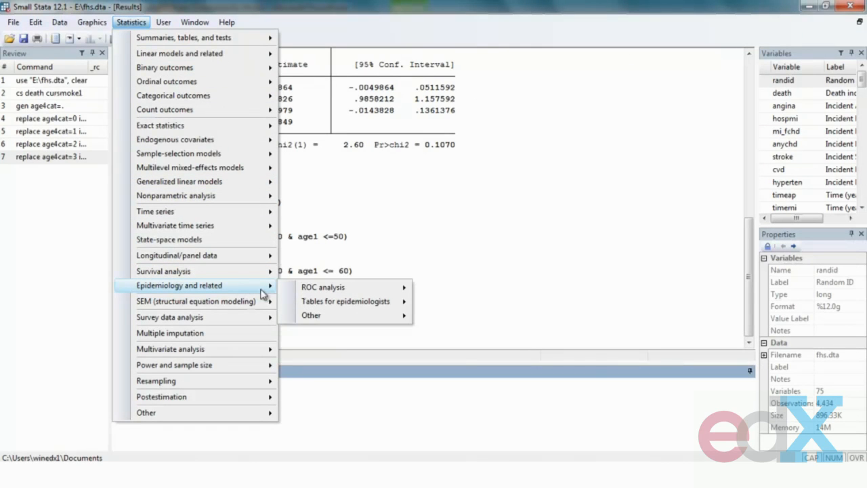
pyautogui.moveTo(316, 304)
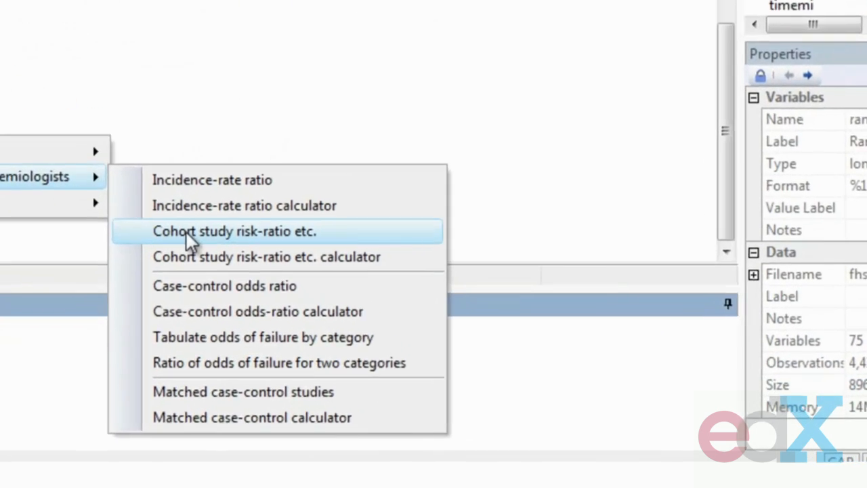
pyautogui.click(186, 232)
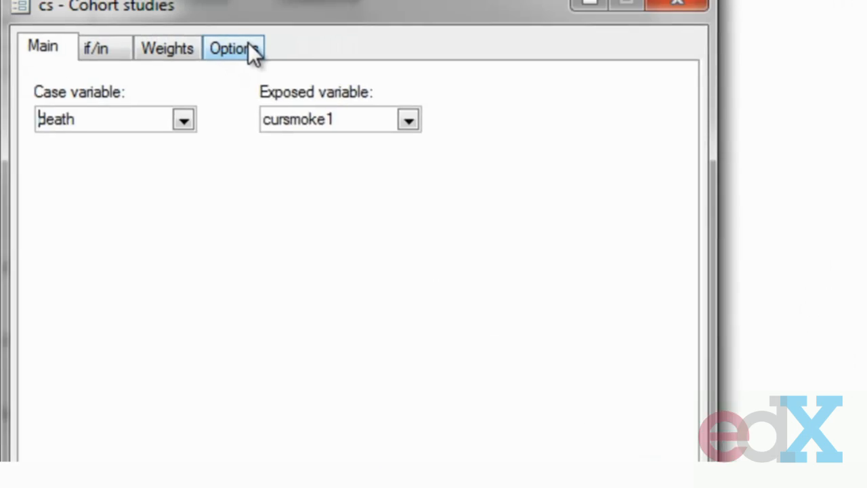
# Step: Stratify the cohort analysis of death by cursmoke1 on age4cat, keeping Mantel-Haenszel weights, and run it
pyautogui.click(247, 49)
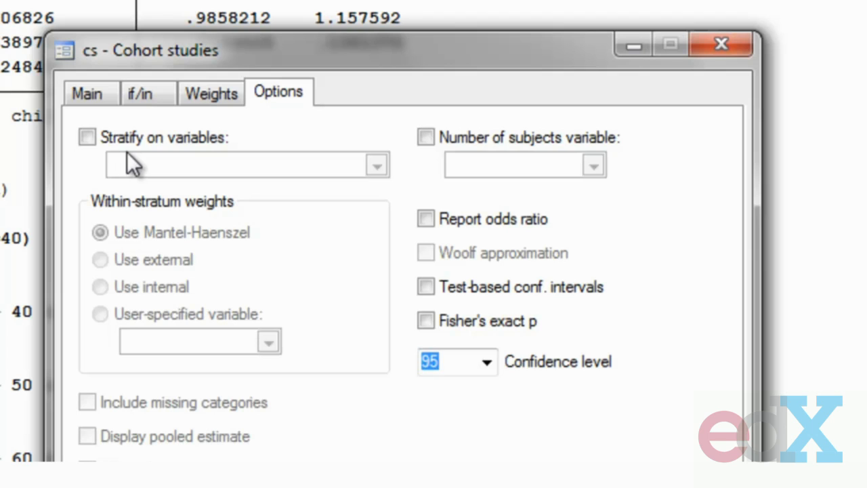
pyautogui.click(87, 138)
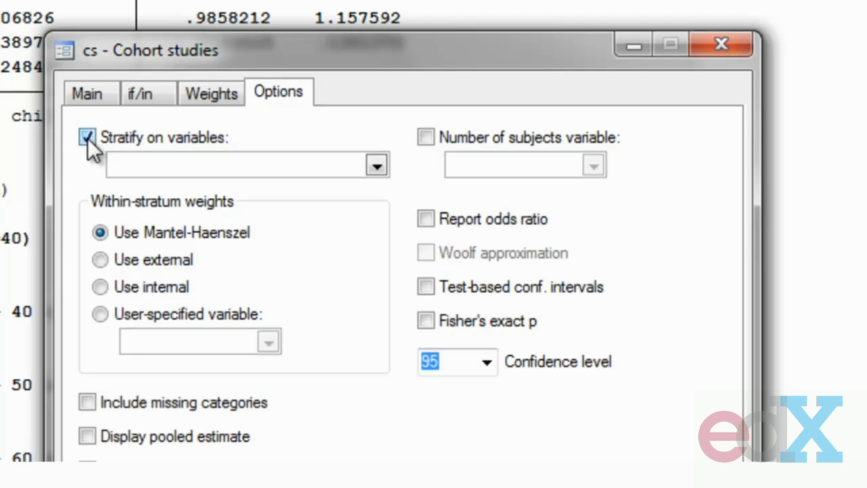
pyautogui.click(382, 168)
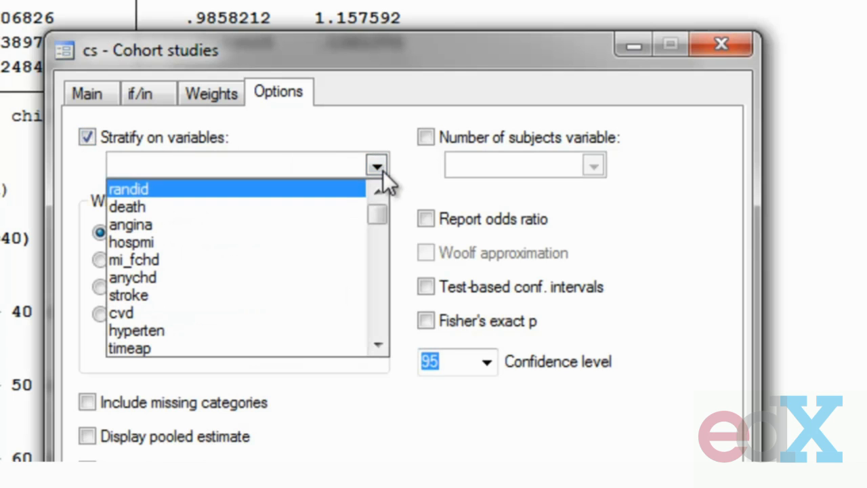
pyautogui.moveTo(378, 220); pyautogui.dragTo(368, 332)
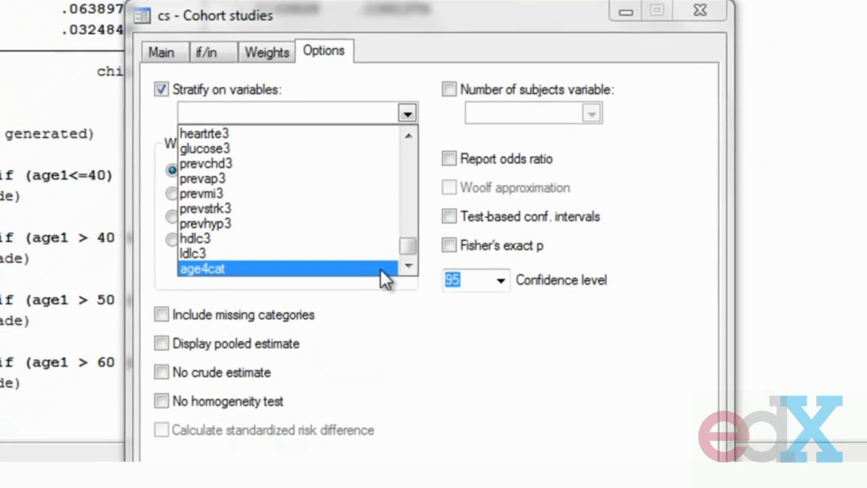
pyautogui.click(345, 349)
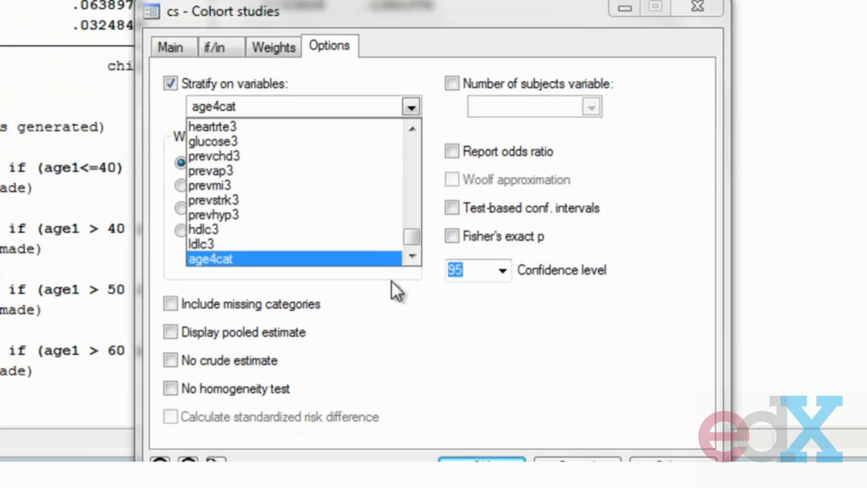
pyautogui.click(390, 278)
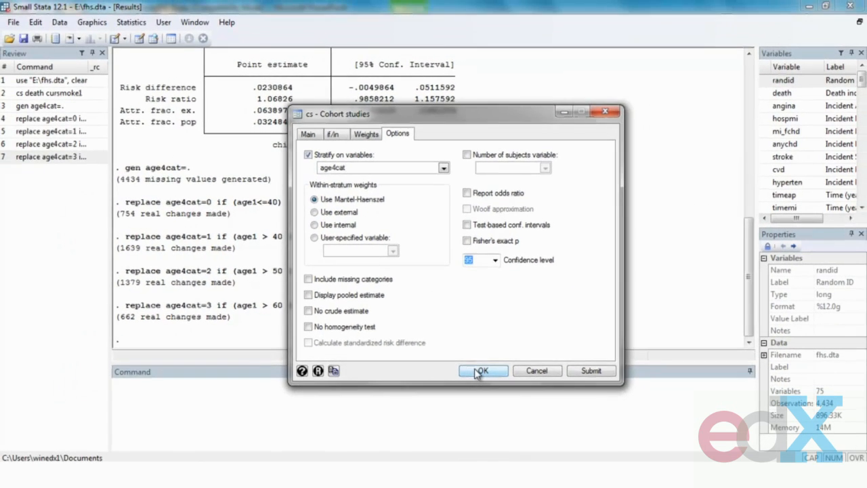
pyautogui.click(464, 470)
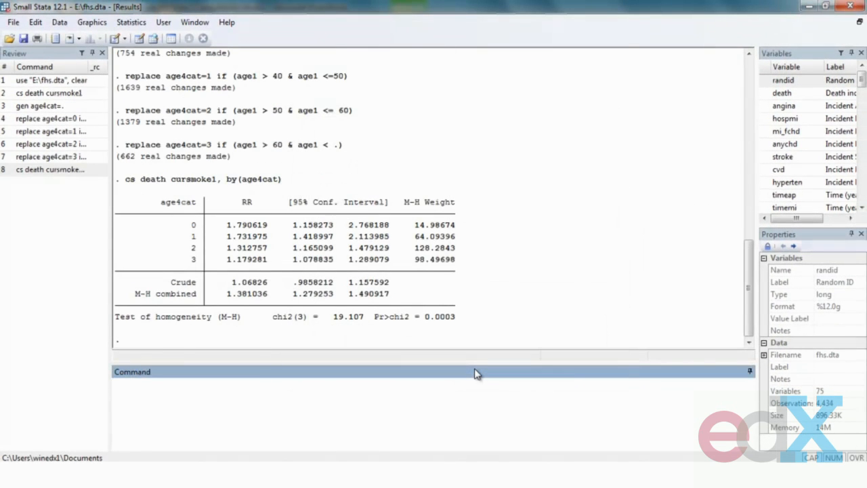